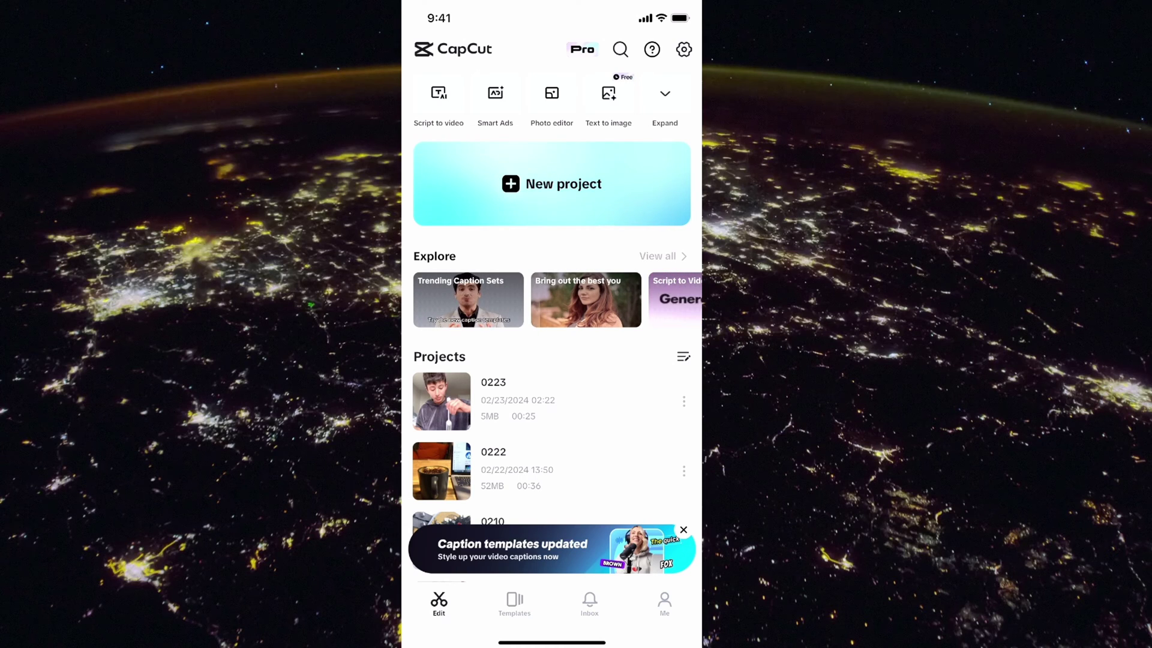
# - Bring up the 30-day free Pro offer from the CapCut inbox, then open the app switcher
pyautogui.click(589, 603)
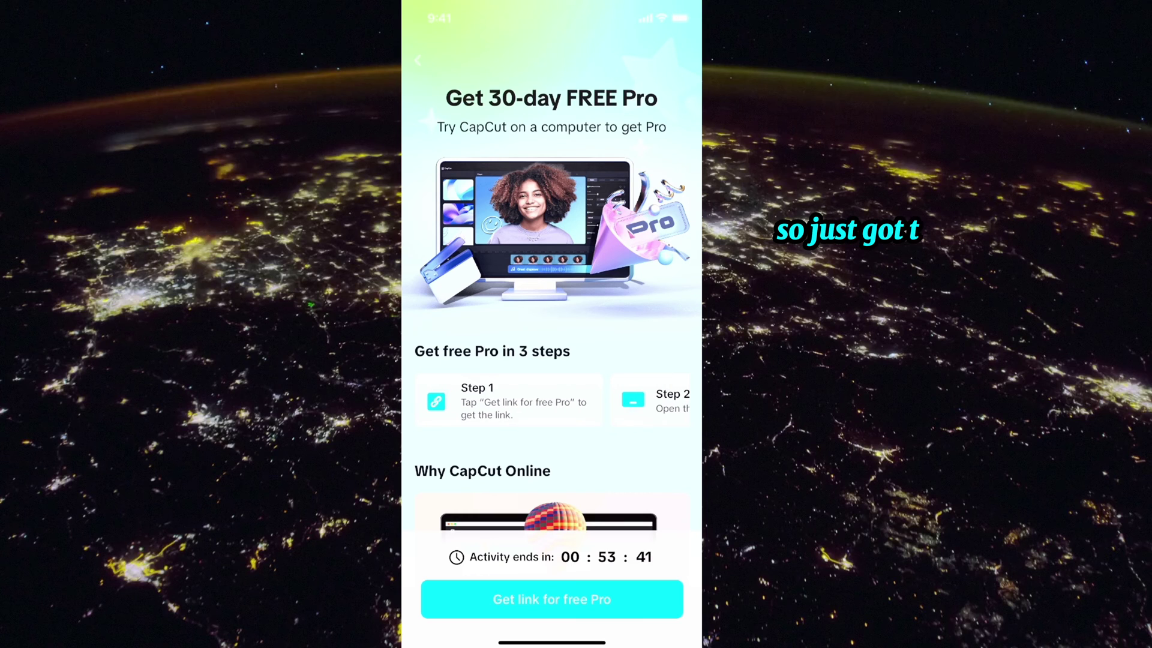
pyautogui.moveTo(552, 640); pyautogui.dragTo(564, 480)
# - Paste the free Pro link into the 'Hello capcut for free' email and send it, then follow the link on desktop
pyautogui.click(546, 288)
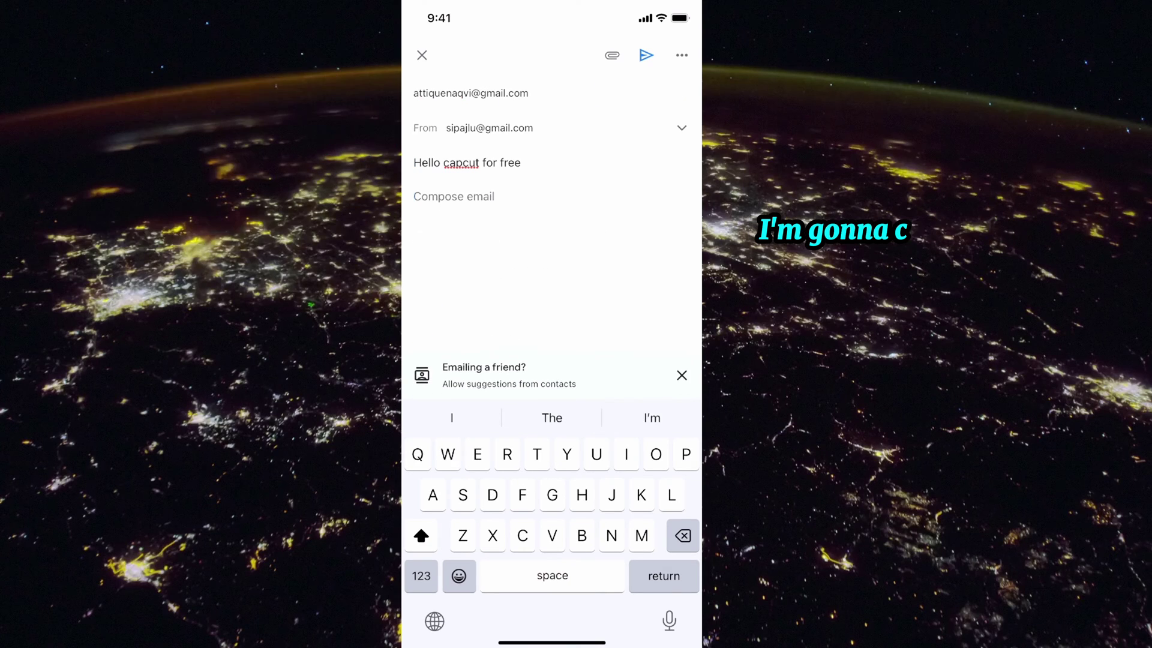
pyautogui.click(419, 197)
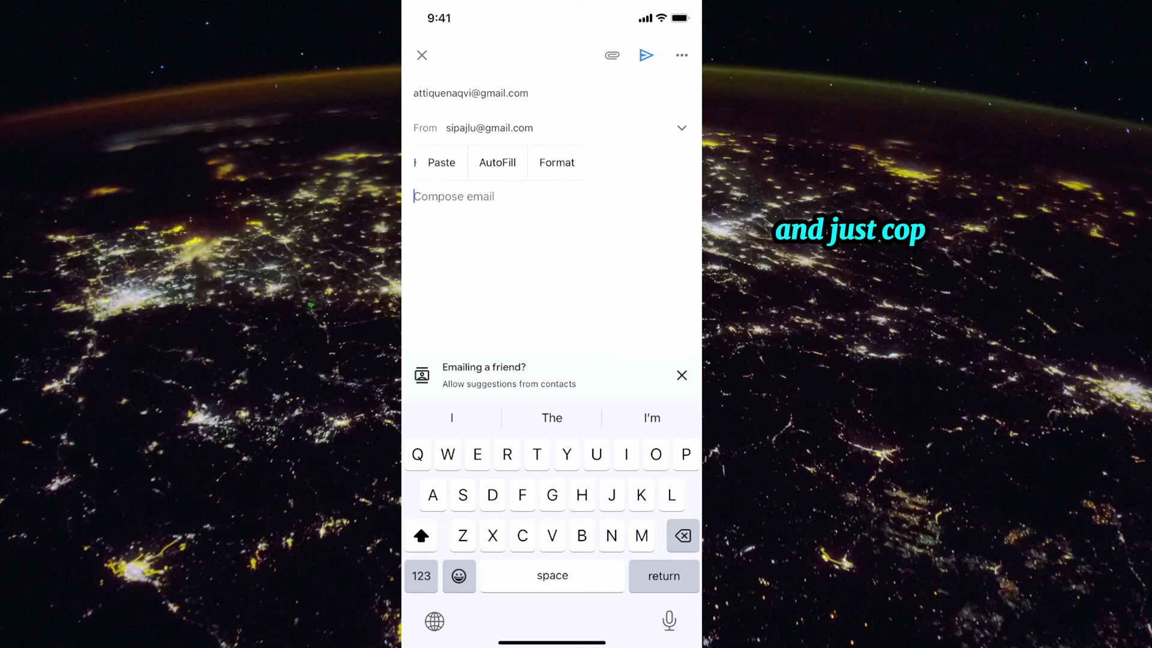
pyautogui.click(441, 162)
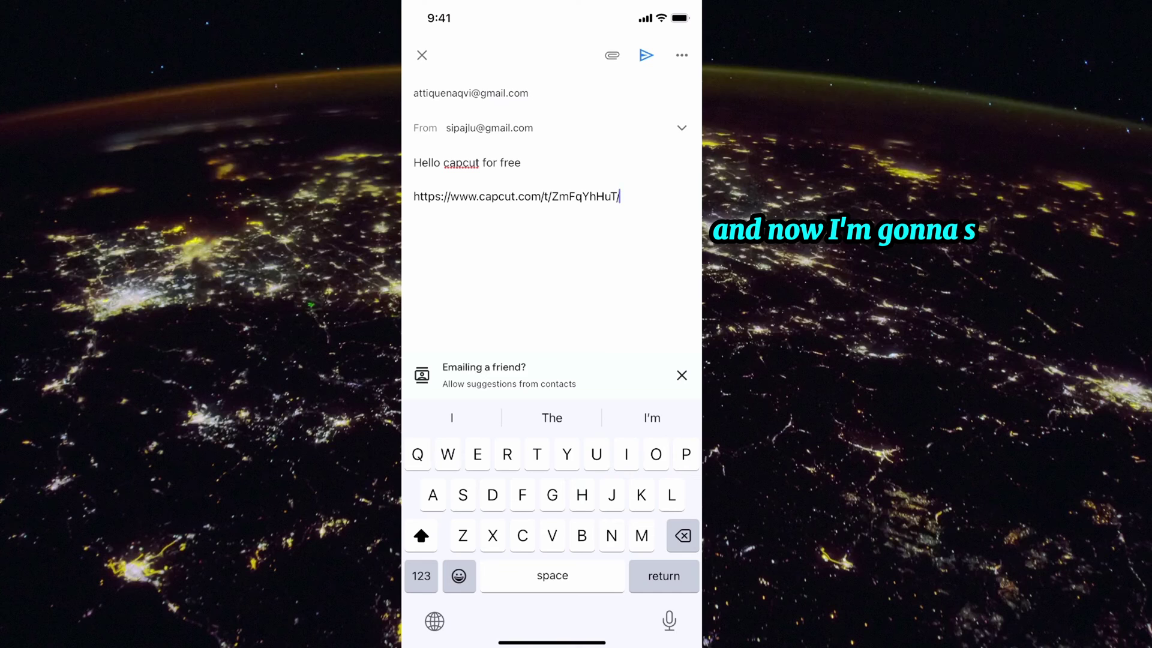
pyautogui.click(646, 56)
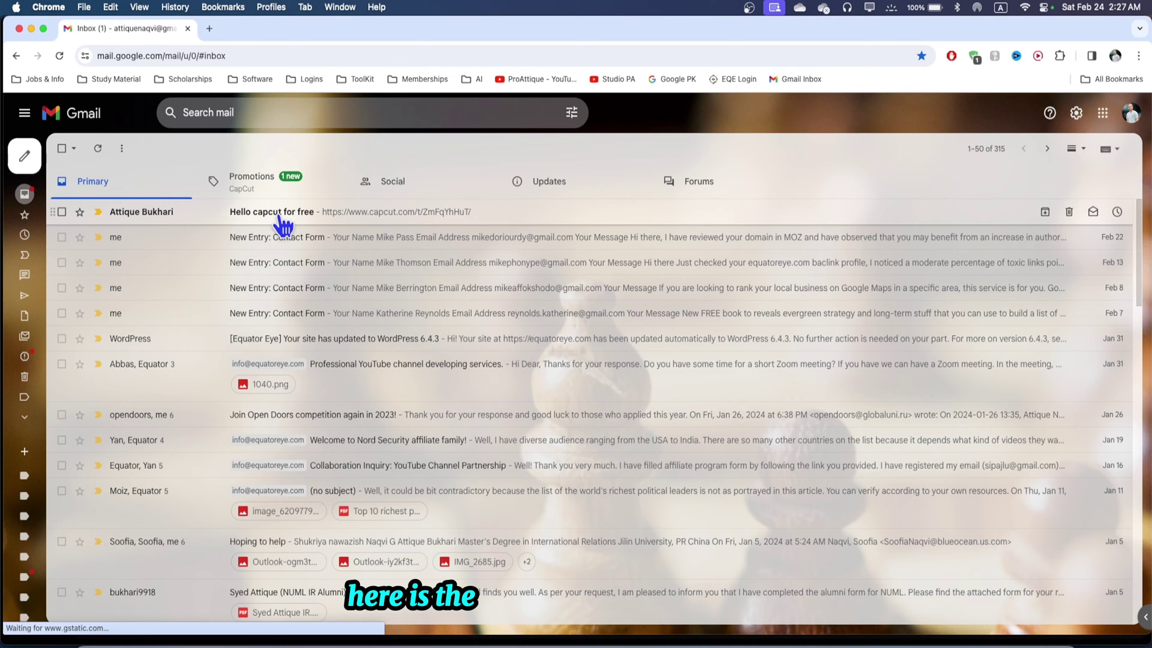
pyautogui.click(279, 214)
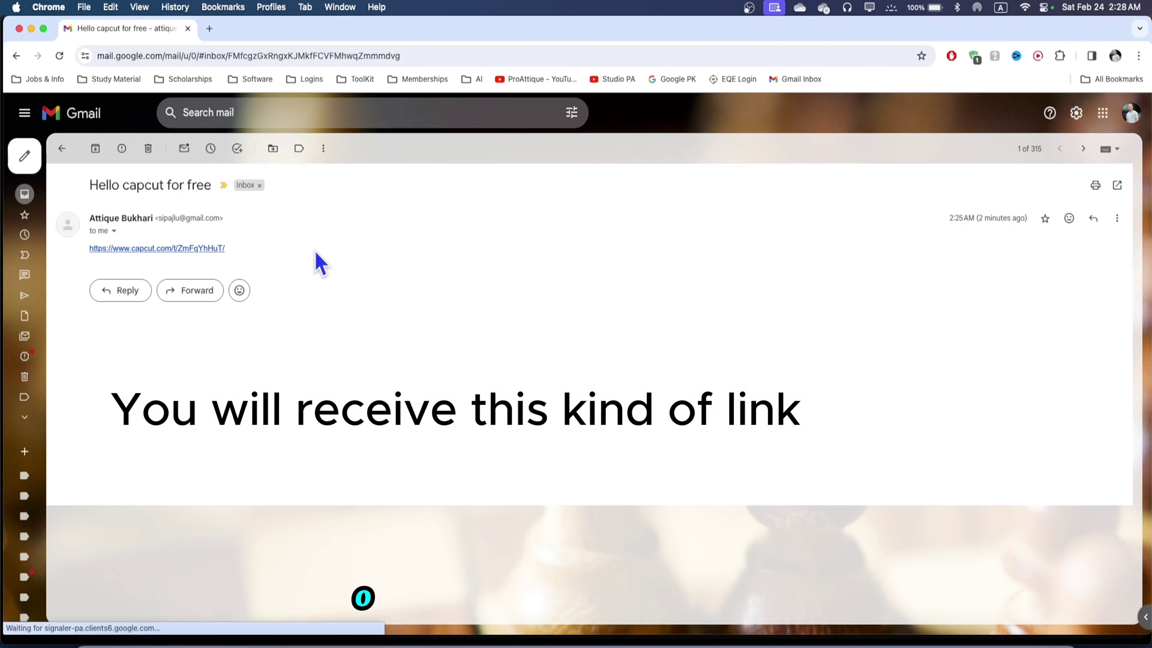
pyautogui.click(186, 250)
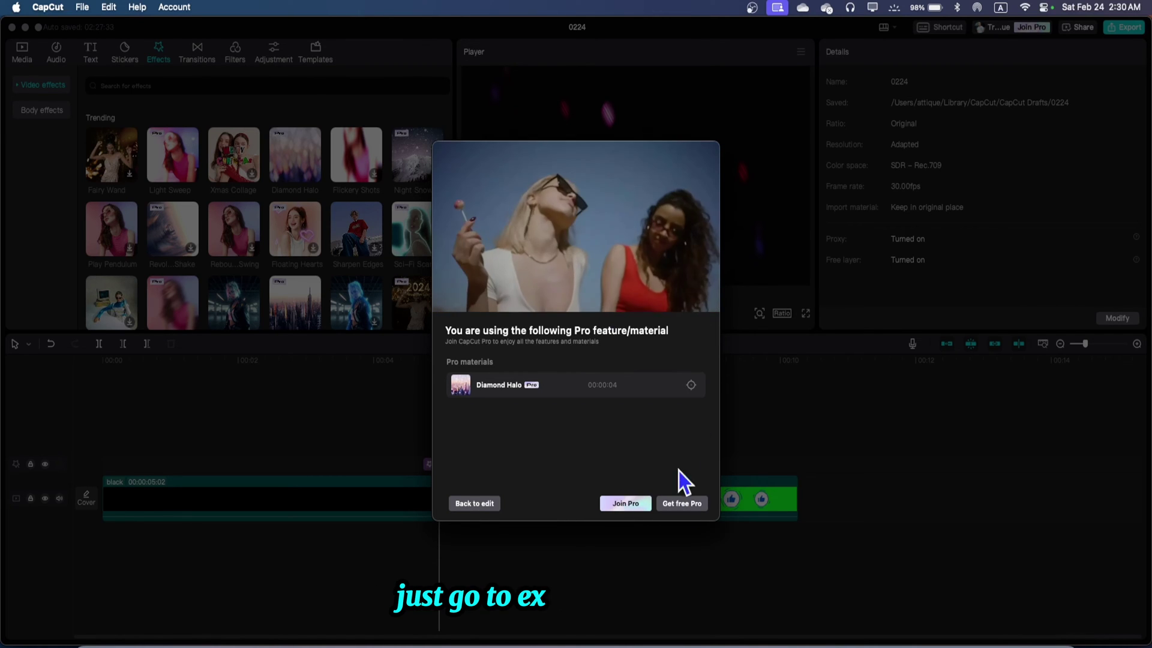
# - Choose Get free Pro in the Pro materials dialog and copy the invite link
pyautogui.click(686, 504)
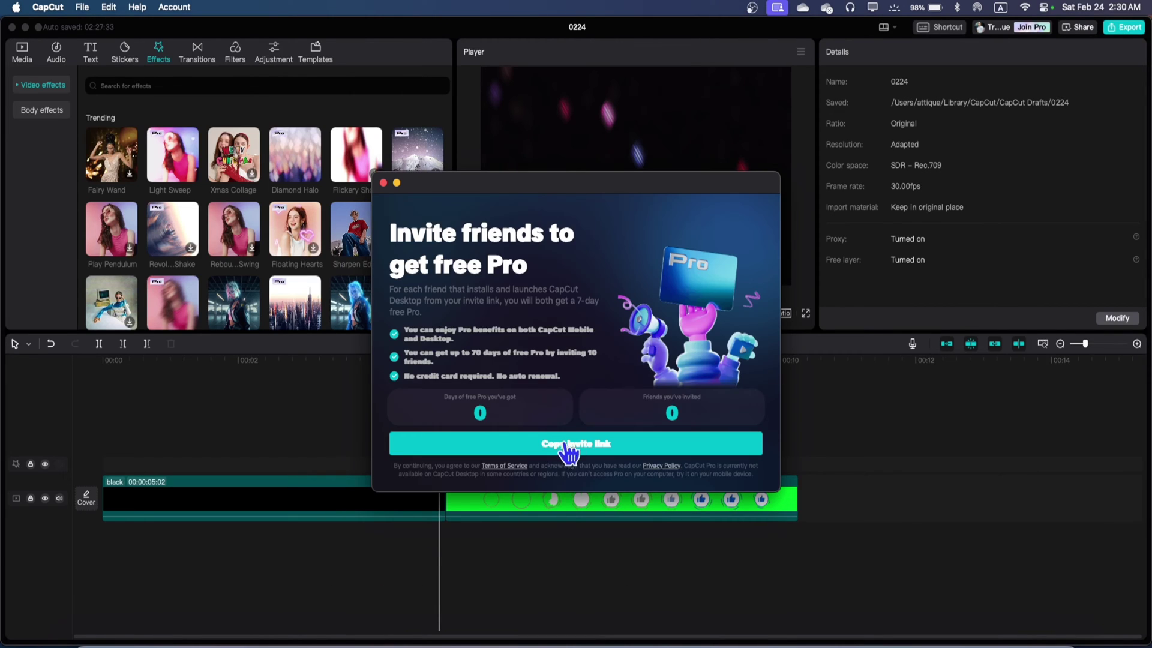
pyautogui.click(591, 455)
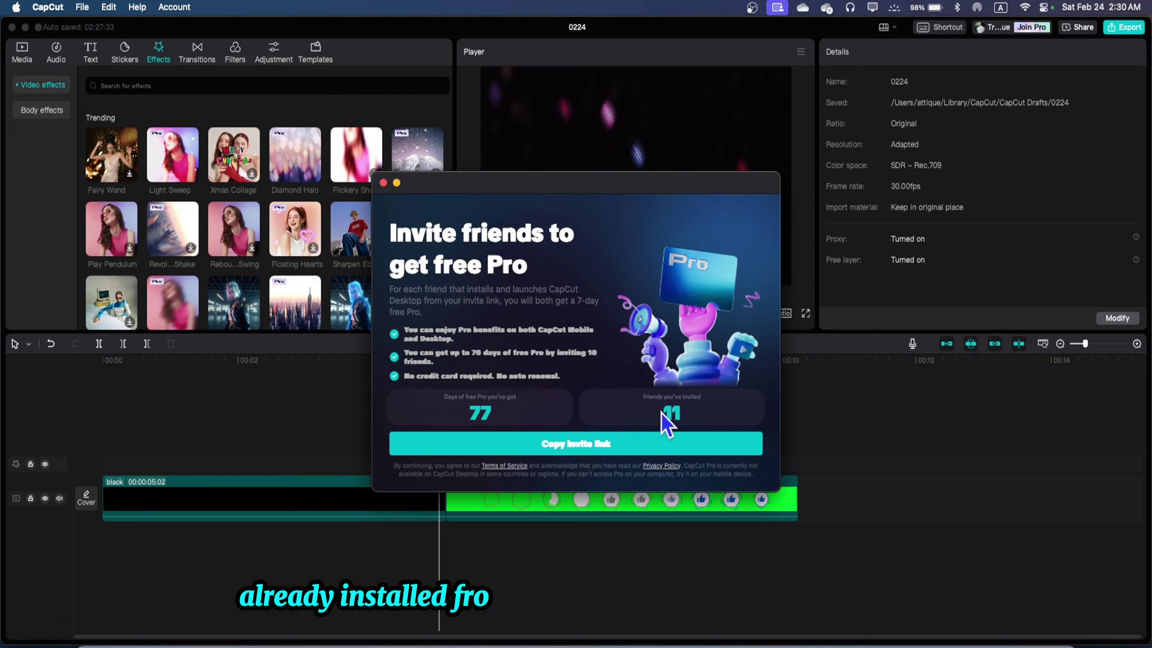
pyautogui.click(562, 447)
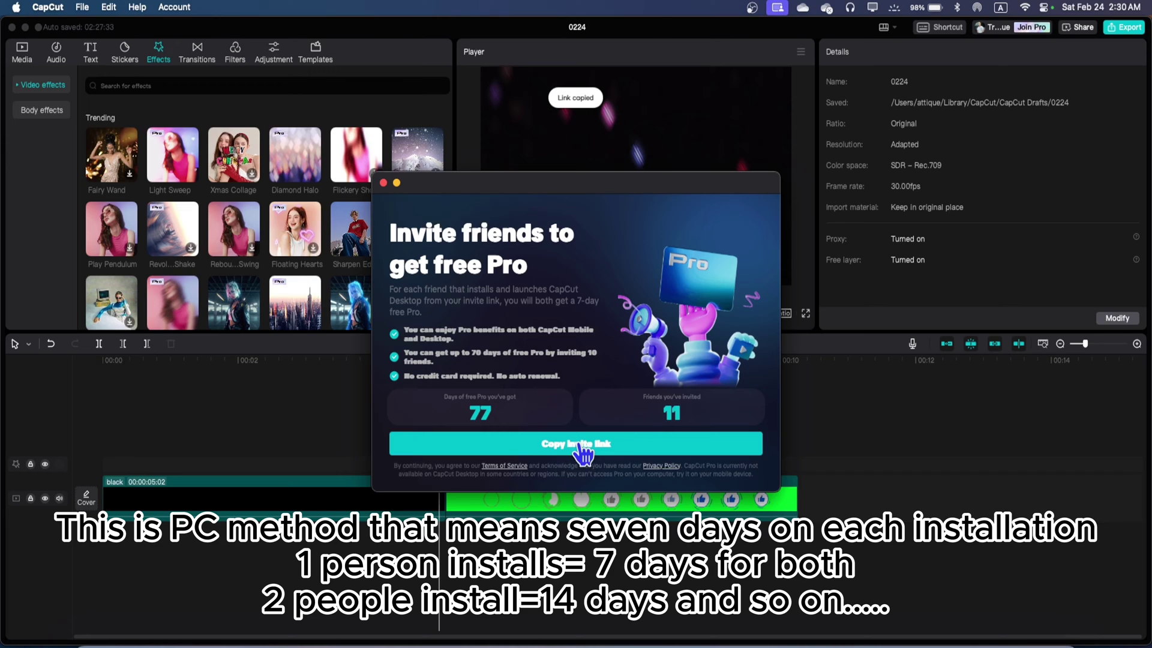
pyautogui.click(579, 447)
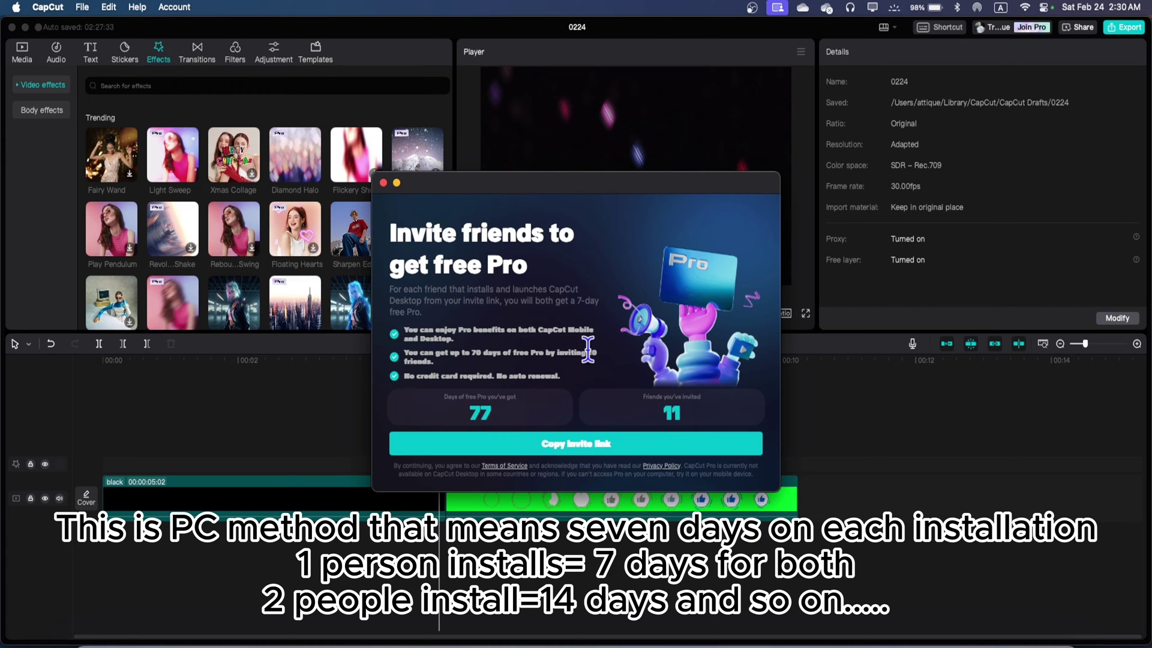
pyautogui.click(580, 446)
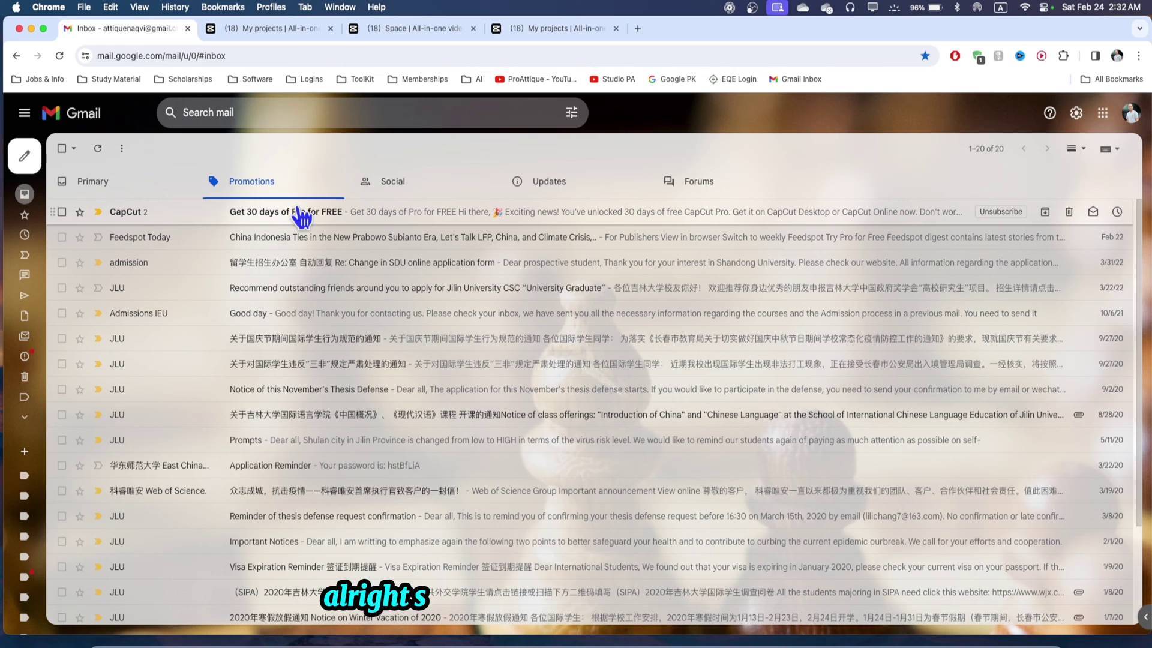
# - Open the 'Get 30 days of Pro for FREE' email and click its Get free Pro link
pyautogui.click(282, 216)
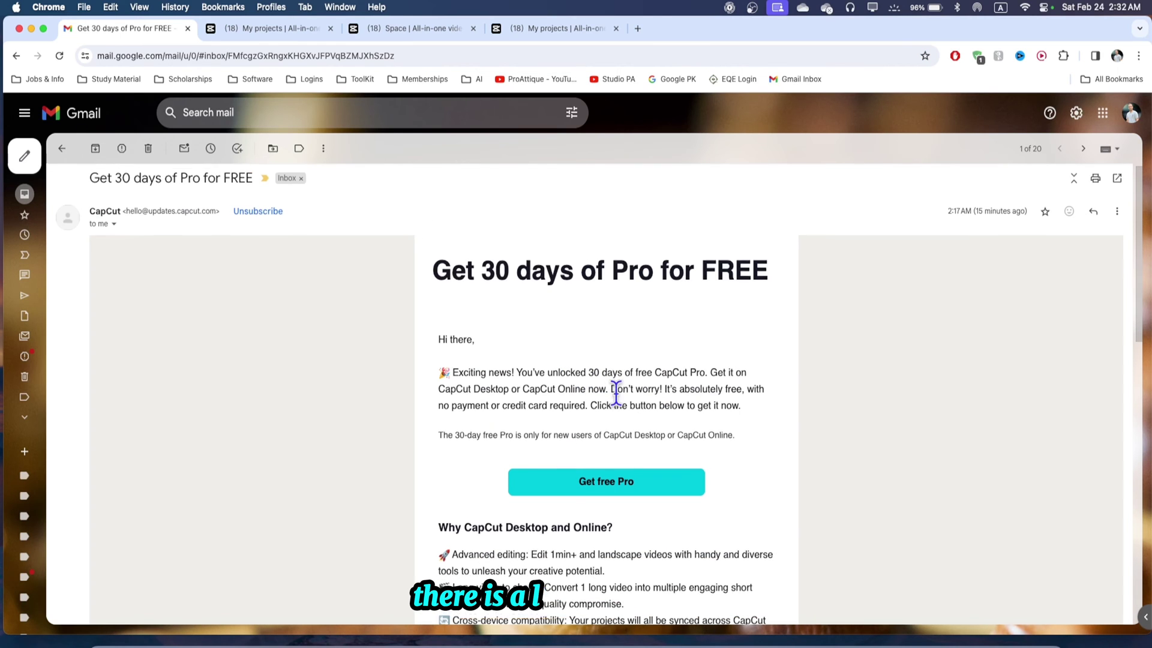
pyautogui.scroll(-2, 608, 390)
pyautogui.scroll(-5, 554, 325)
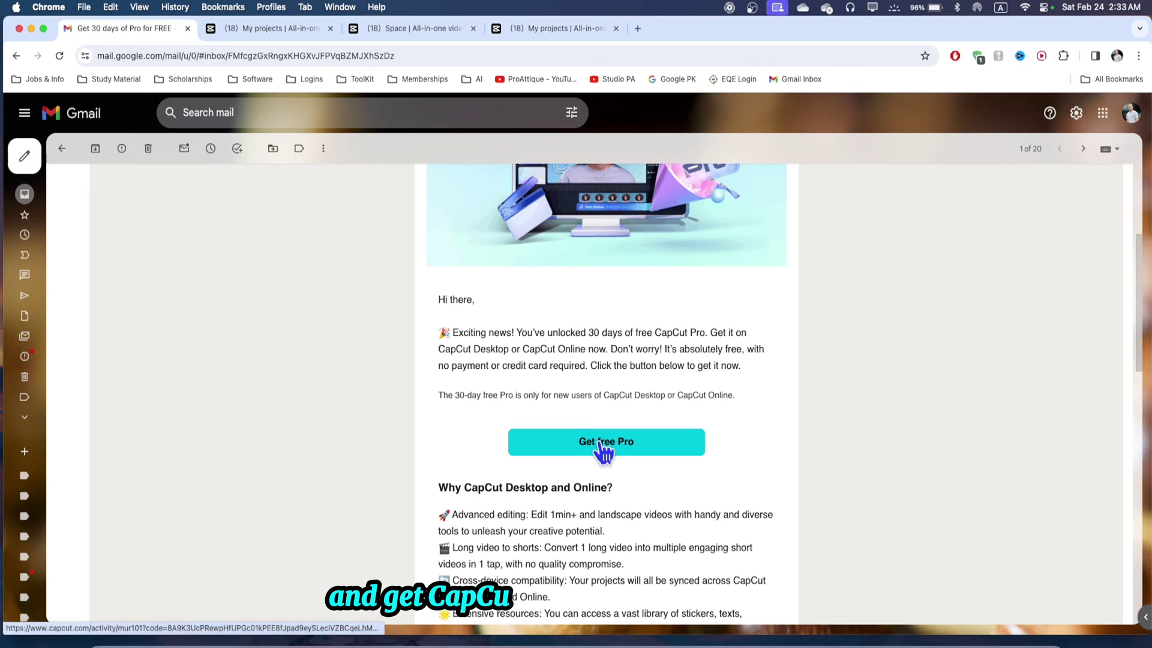
pyautogui.click(601, 443)
# - Close the extra CapCut Space and My projects tabs, then check the installer download and VPN status
pyautogui.click(472, 28)
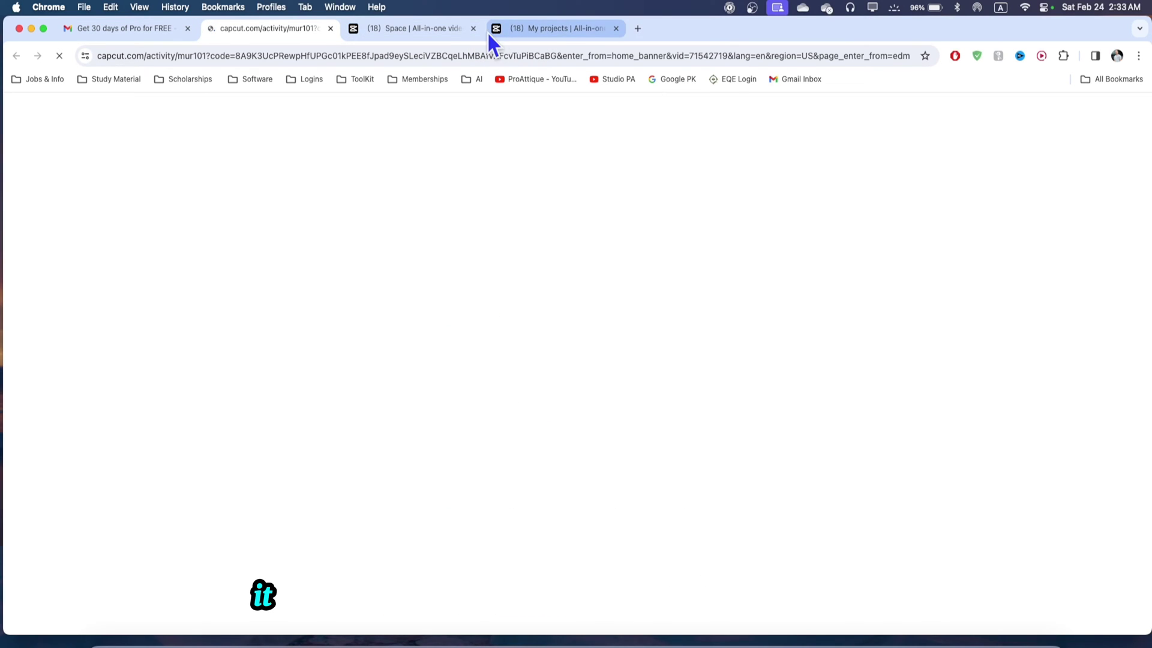
pyautogui.click(473, 28)
pyautogui.click(474, 28)
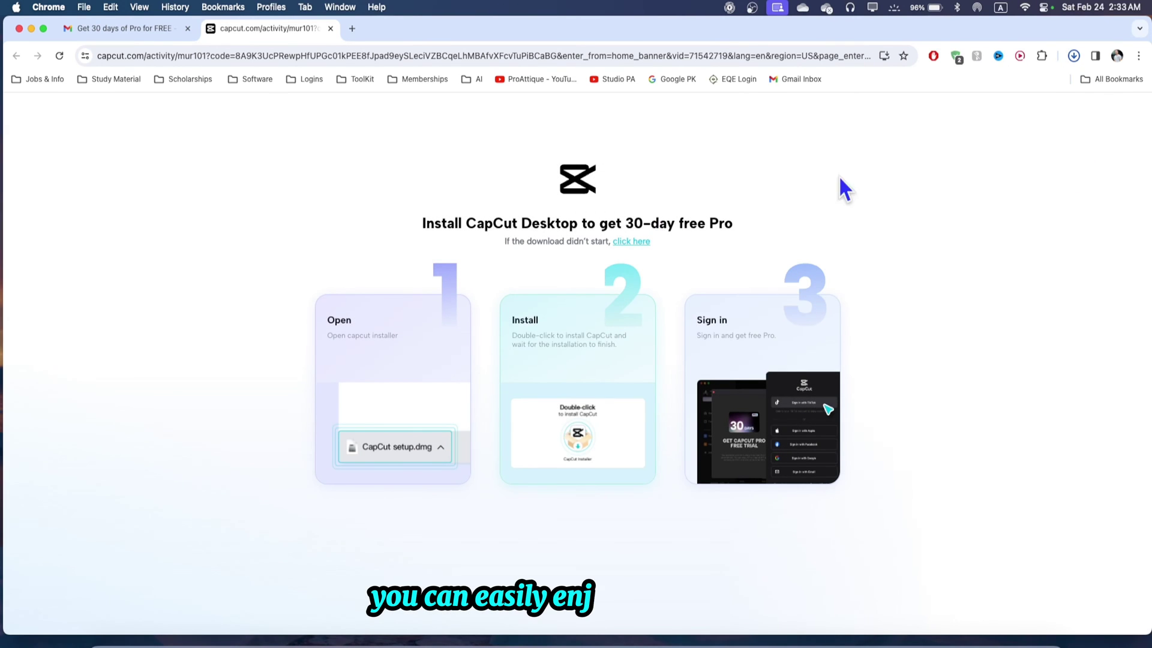
pyautogui.click(1074, 55)
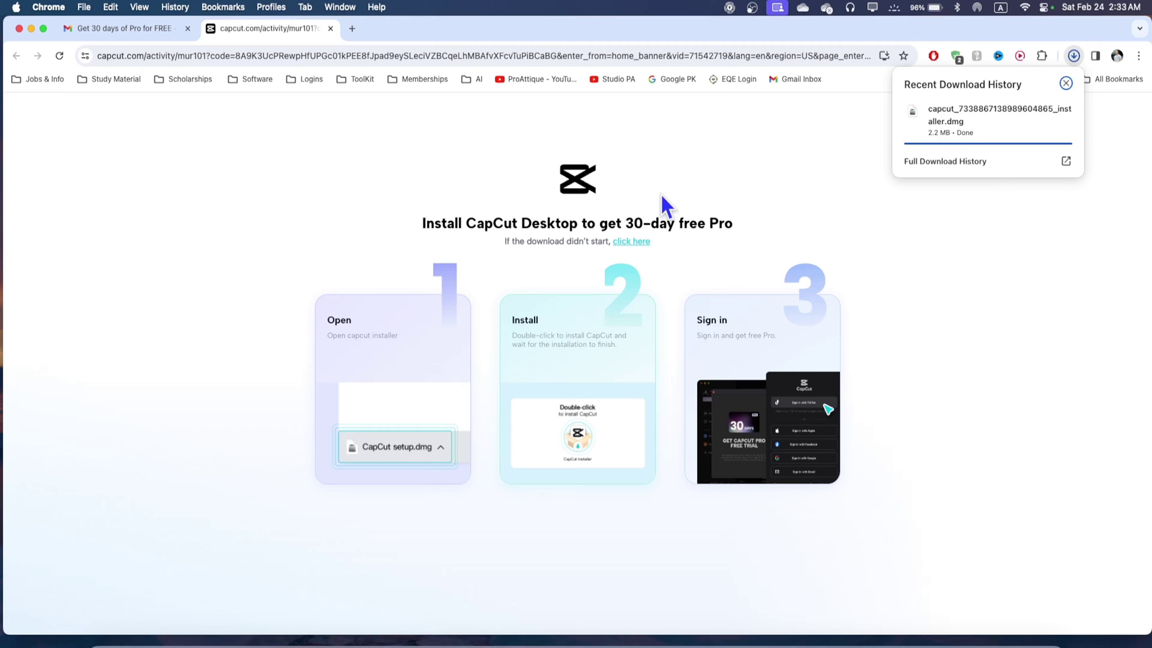
pyautogui.click(729, 7)
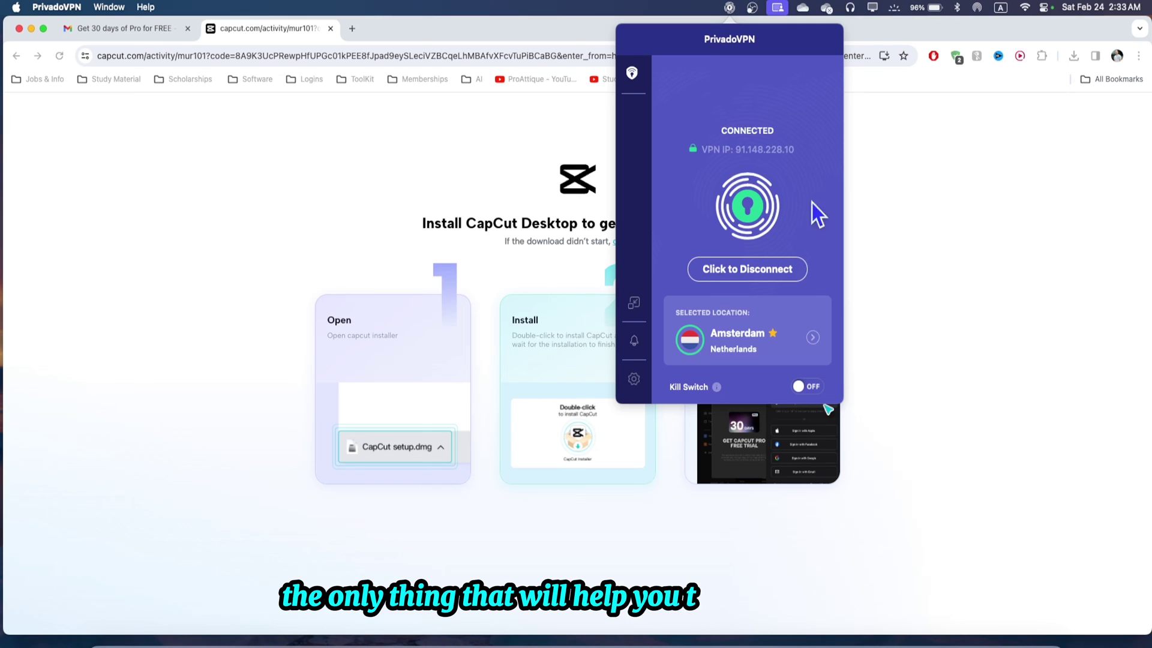
pyautogui.click(1074, 58)
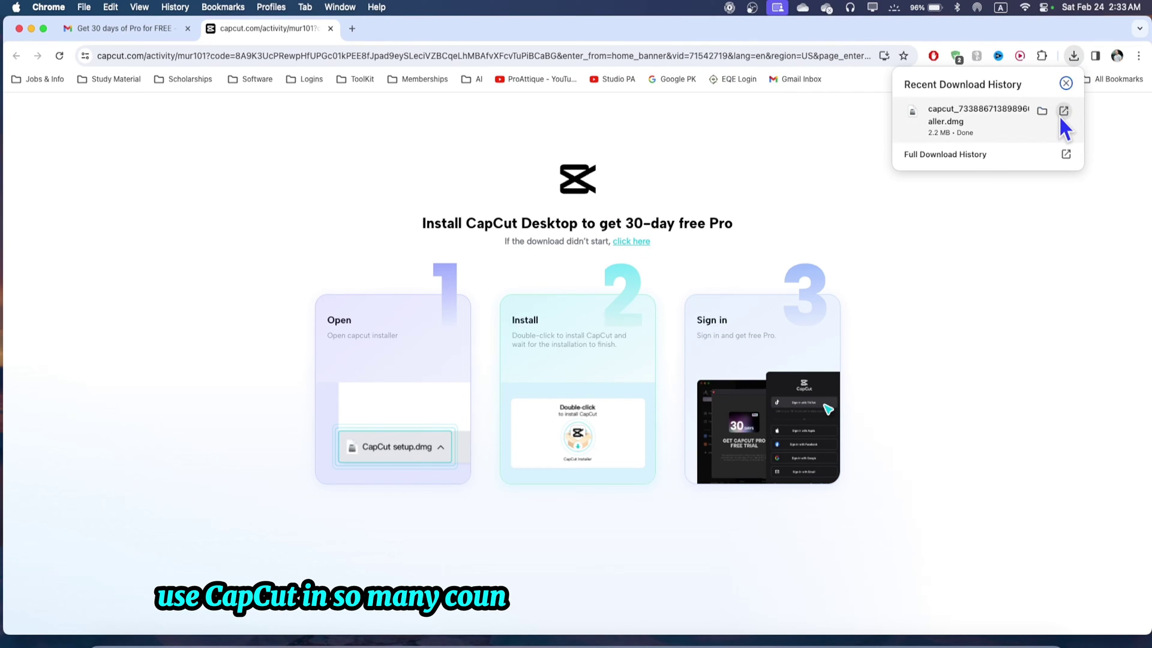
# - Open the downloaded CapCut .dmg and launch CapCut-Downloader.app, confirming Open in the security prompt
pyautogui.click(1044, 113)
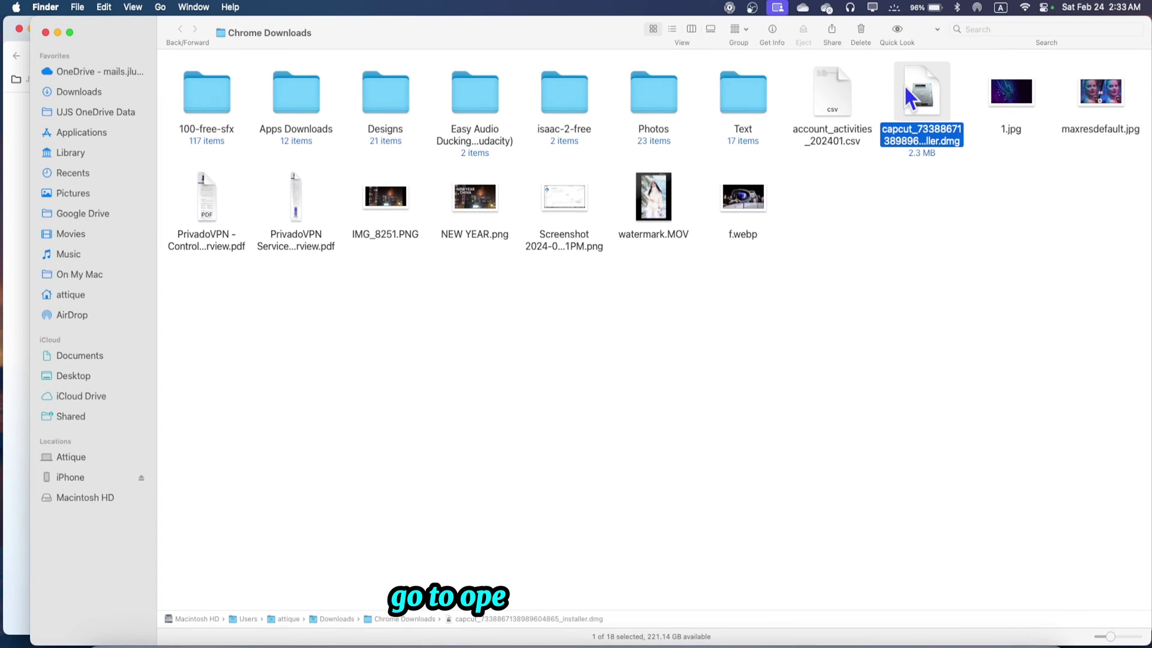
pyautogui.doubleClick(921, 95)
pyautogui.doubleClick(311, 216)
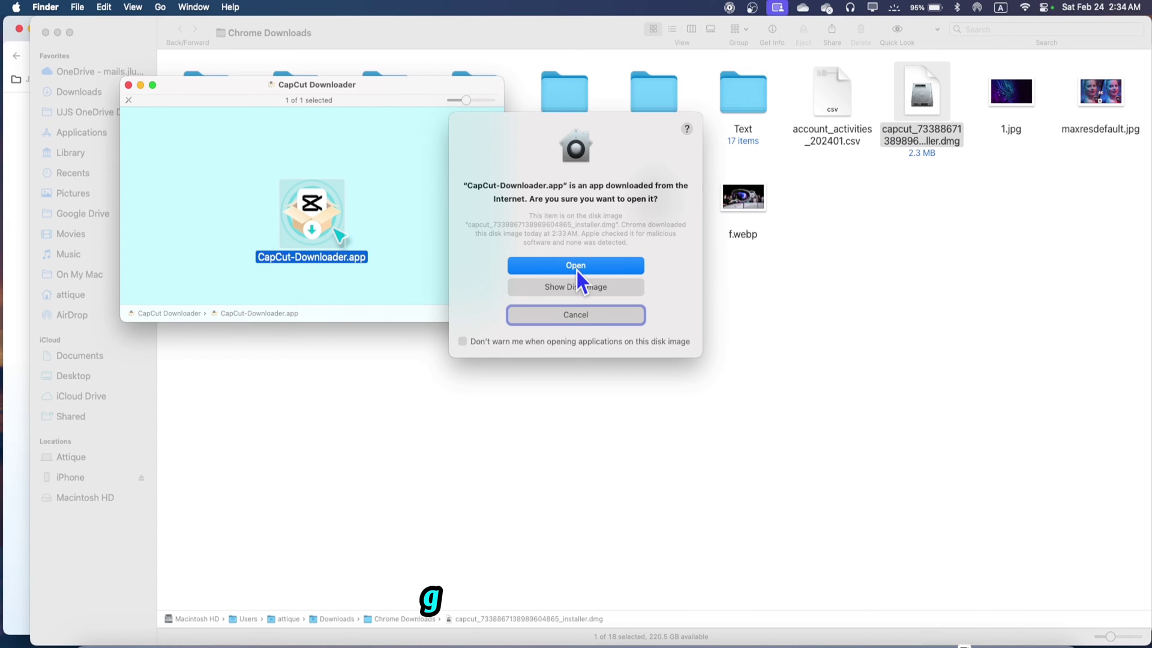
pyautogui.click(577, 268)
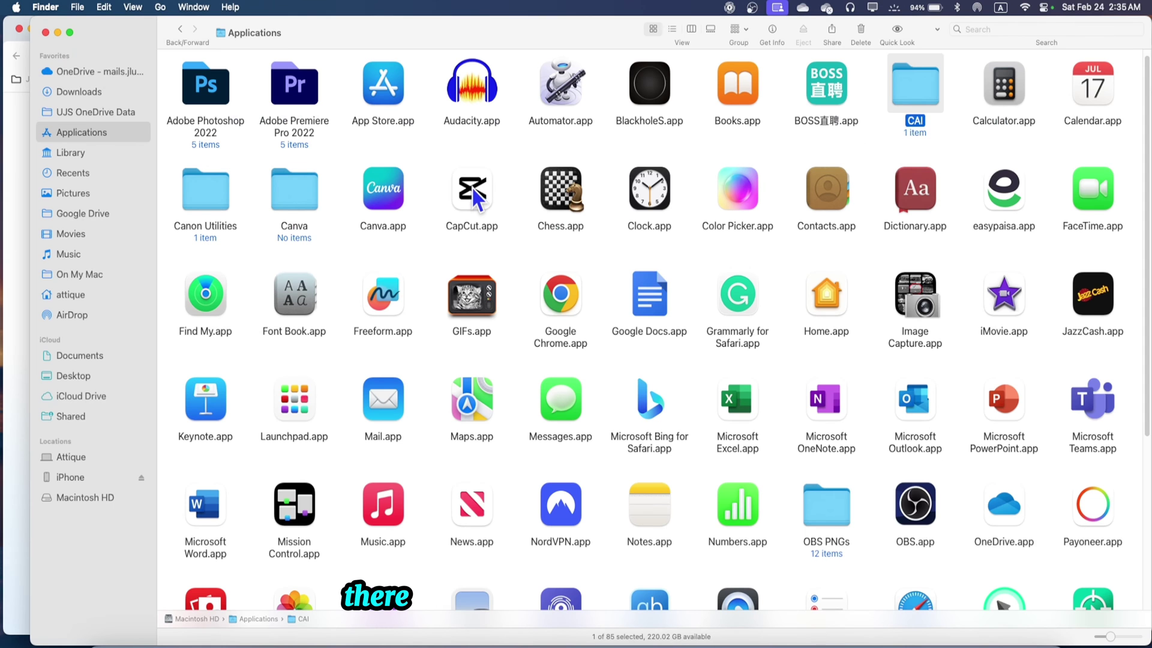
pyautogui.moveTo(475, 198); pyautogui.dragTo(1043, 646)
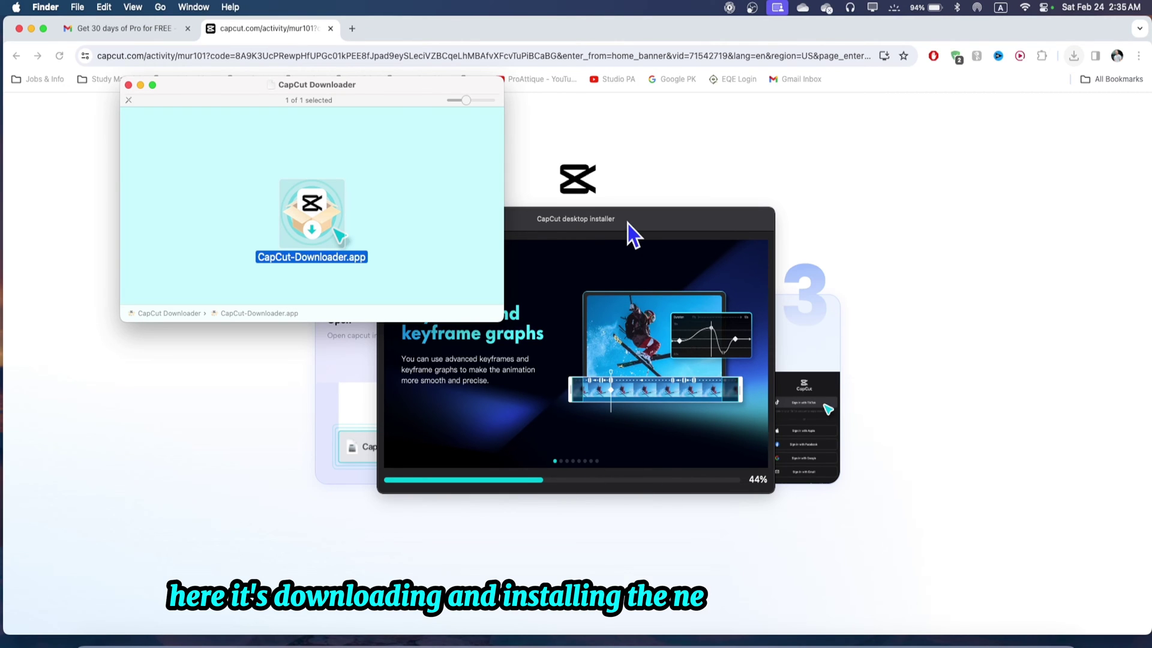
# - Return to the CapCut free Pro email and check VPN status while the installer completes
pyautogui.click(126, 31)
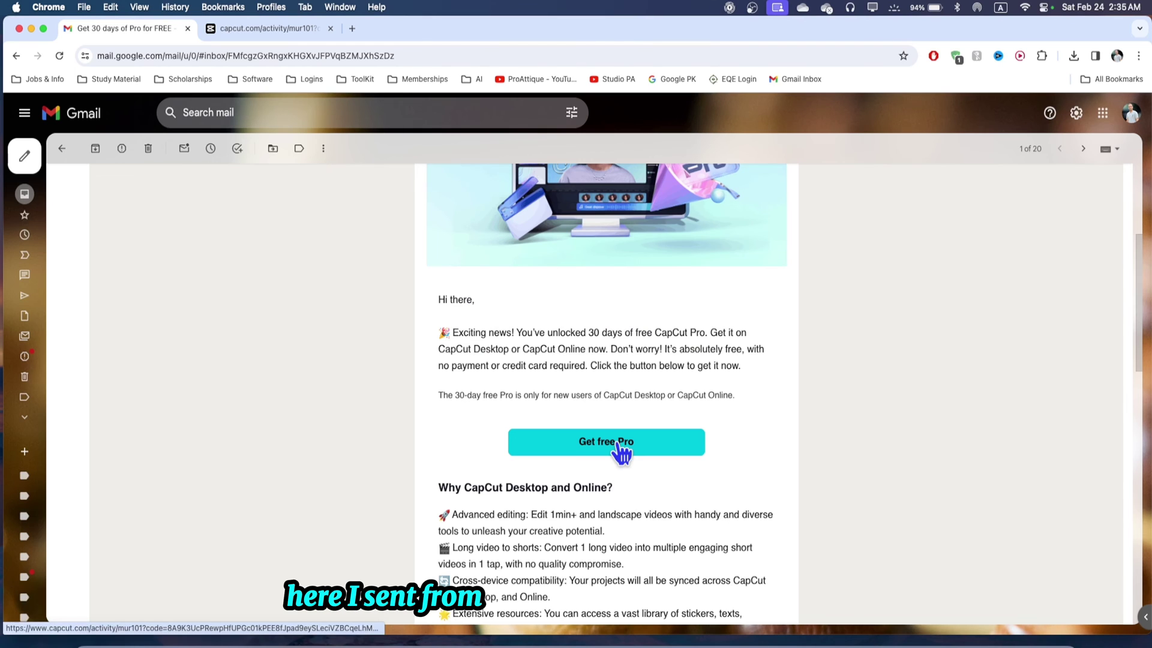
pyautogui.click(729, 7)
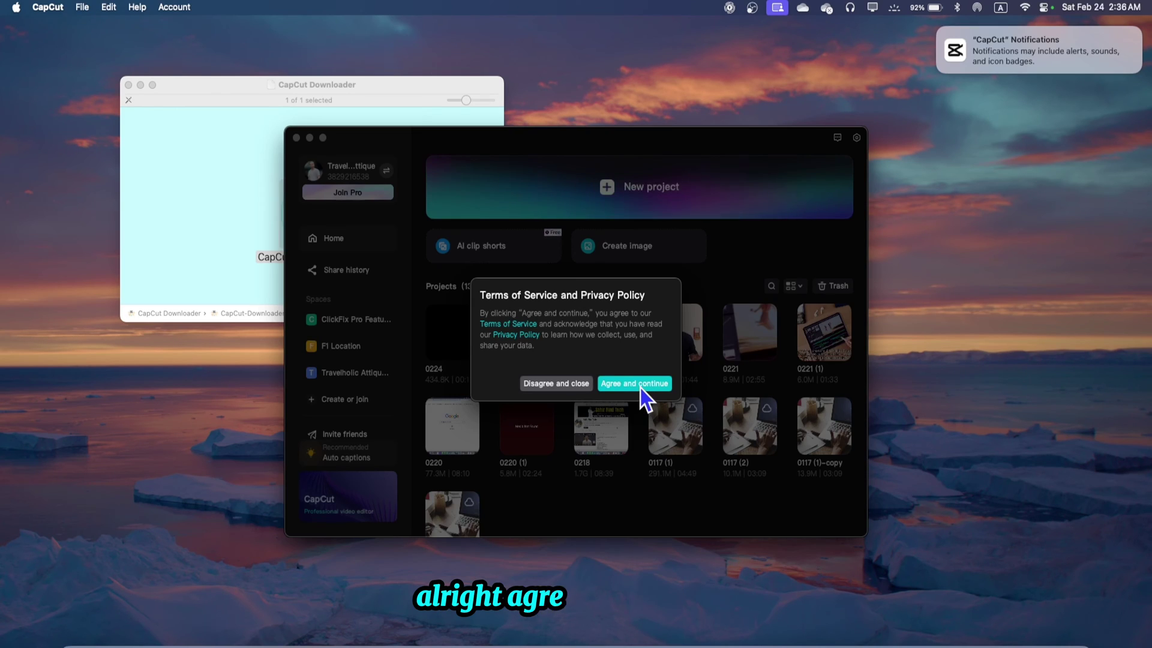
# - Agree to the terms, enlarge the window and add a Diamond Halo effect to project 0224
pyautogui.click(640, 387)
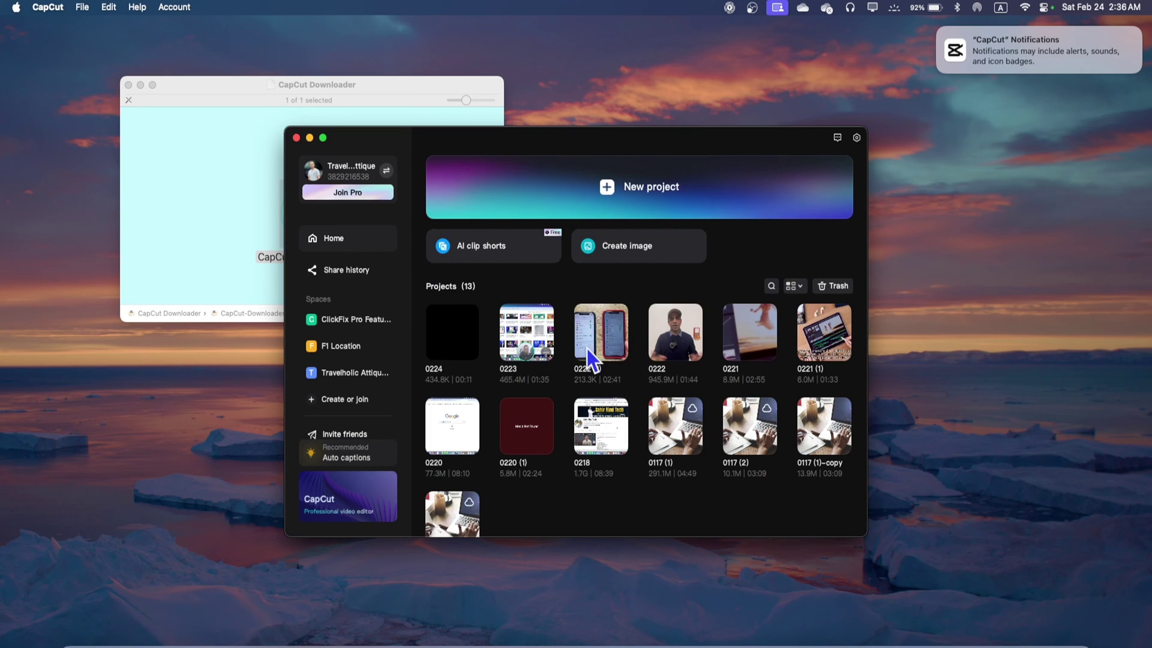
pyautogui.moveTo(865, 538); pyautogui.dragTo(1063, 593)
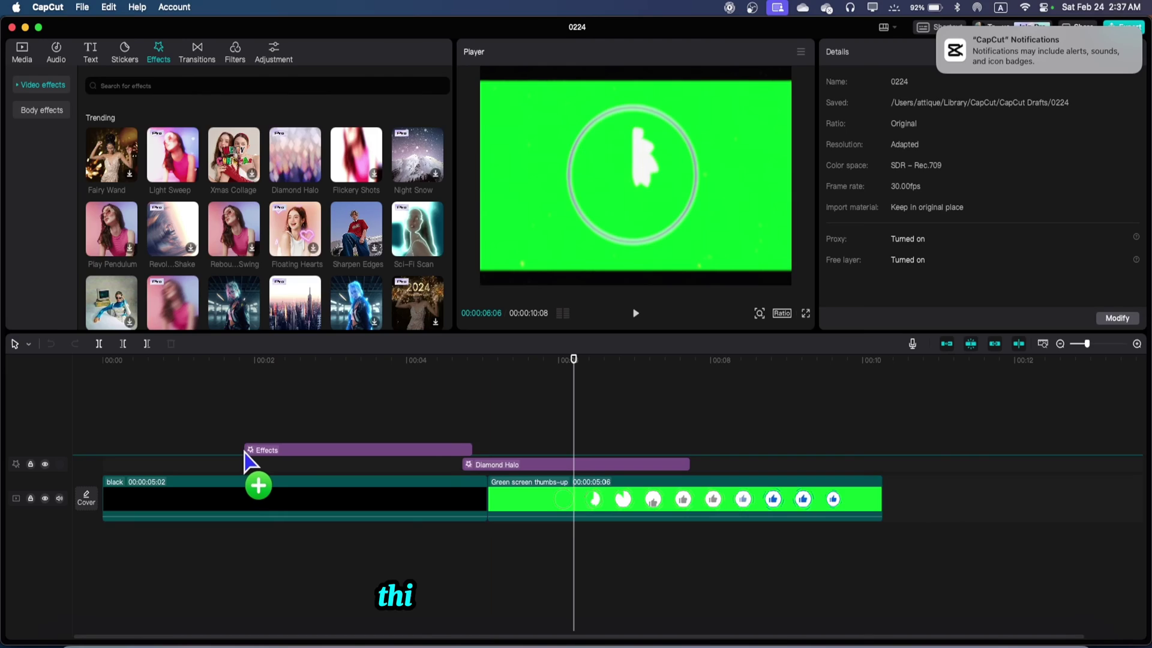
pyautogui.moveTo(257, 479); pyautogui.dragTo(258, 456)
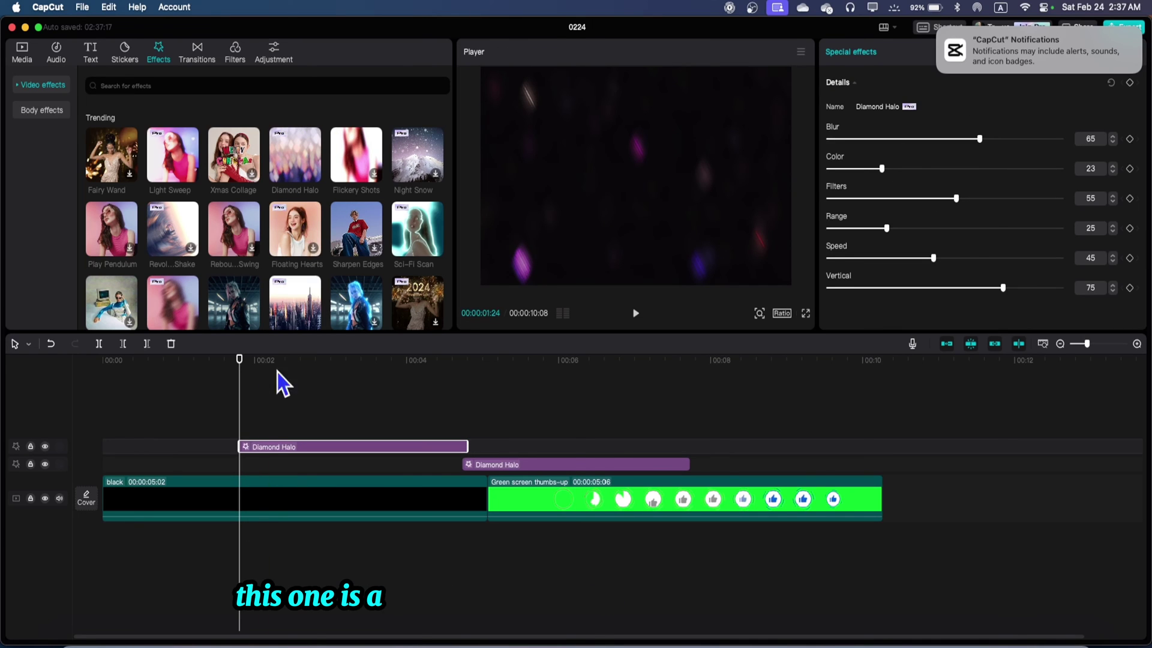
pyautogui.click(200, 329)
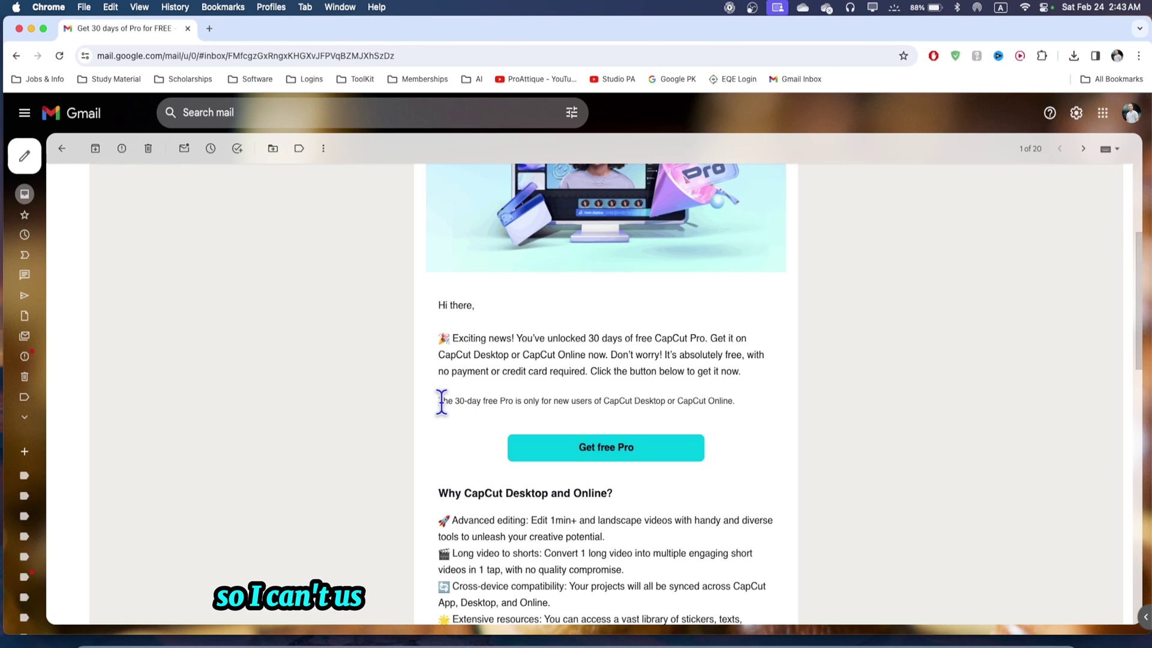
# - Select the line 'The 30-day free Pro is only for new users…' in the email
pyautogui.moveTo(442, 402); pyautogui.dragTo(759, 406)
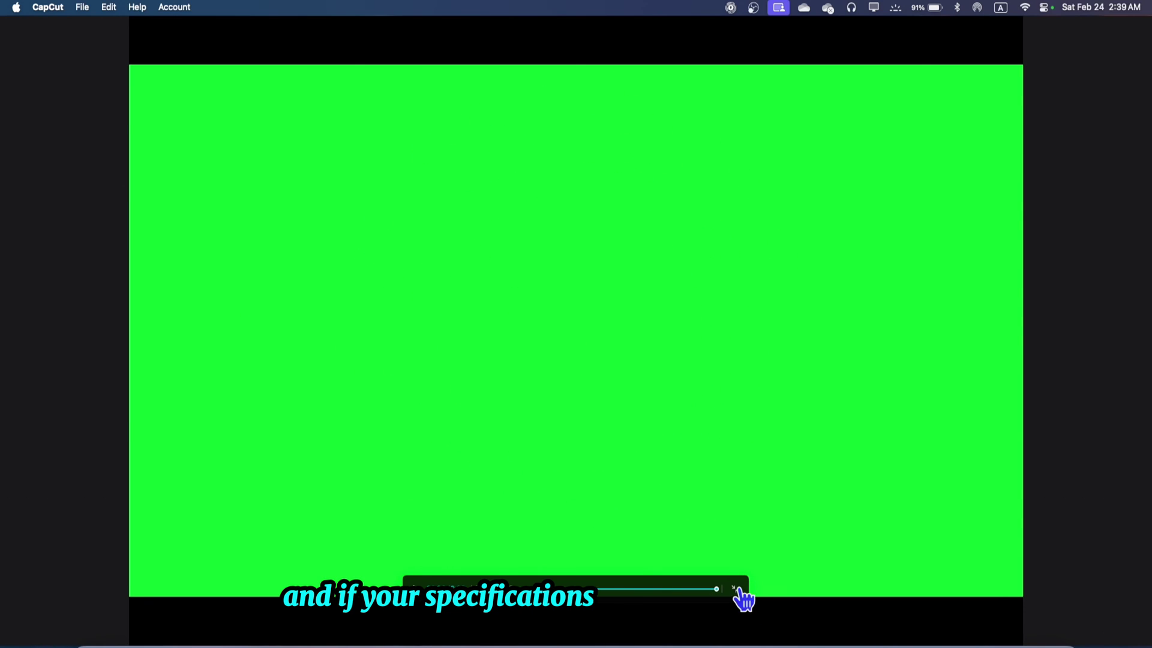
# - Exit full-screen preview and scrub the playhead from 00:00:05:02 back to about 00:00:04:24
pyautogui.click(735, 589)
pyautogui.click(488, 407)
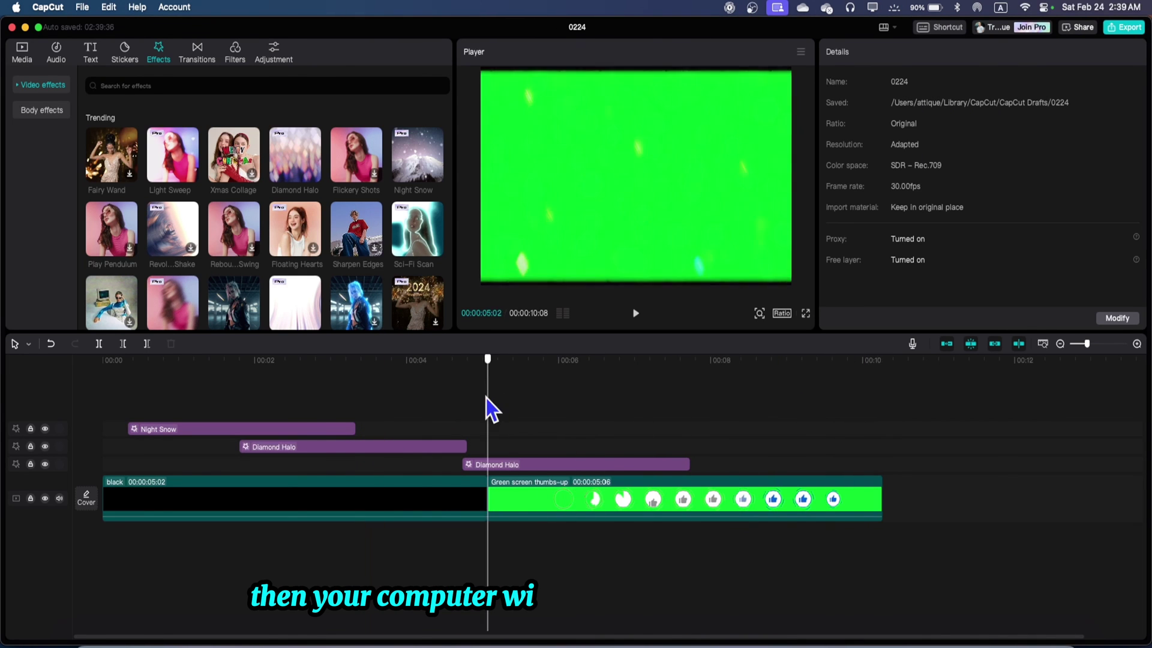
pyautogui.moveTo(492, 410)
pyautogui.mouseDown()
pyautogui.moveTo(448, 409)
pyautogui.moveTo(470, 415)
pyautogui.mouseUp()
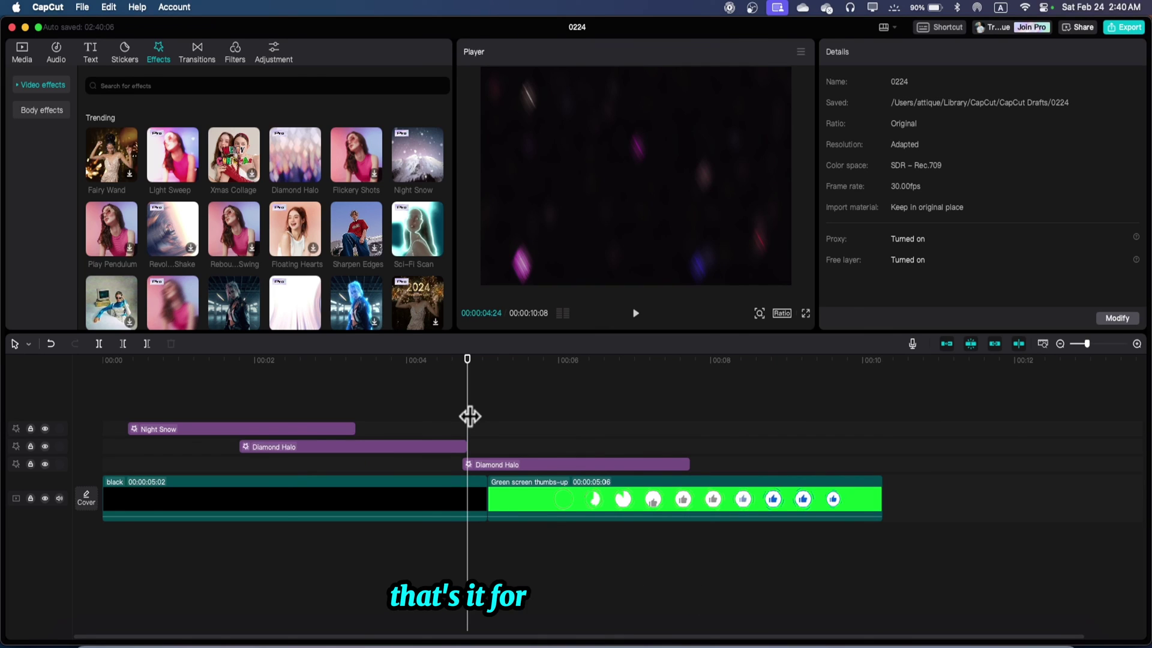